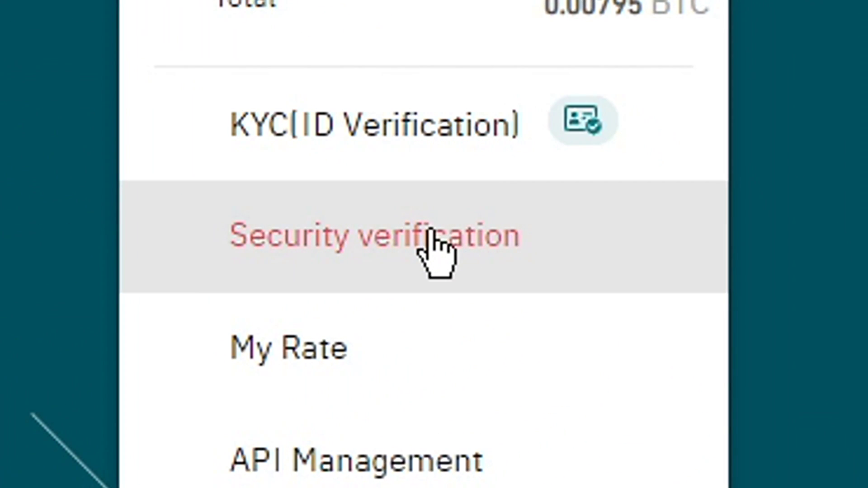
Step: Open Security verification and check the fund password active duration options under PasswordManage
click(428, 233)
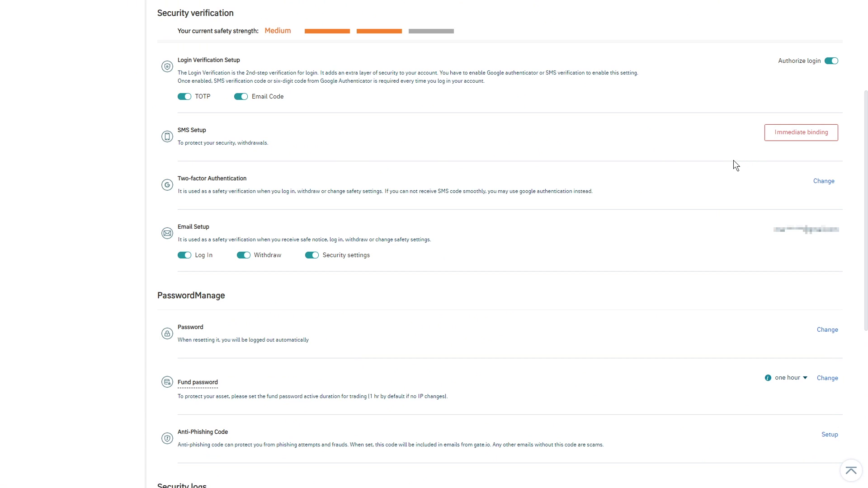
scroll(730, 165, down, 2)
scroll(730, 168, down, 1)
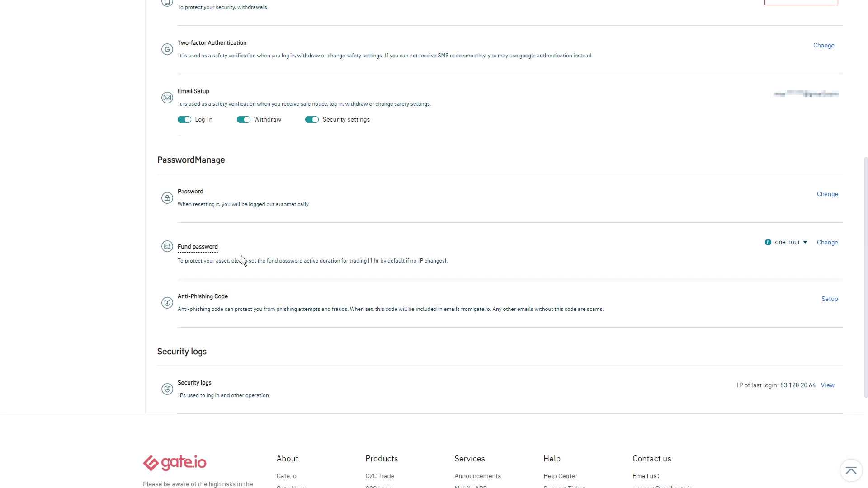
click(789, 247)
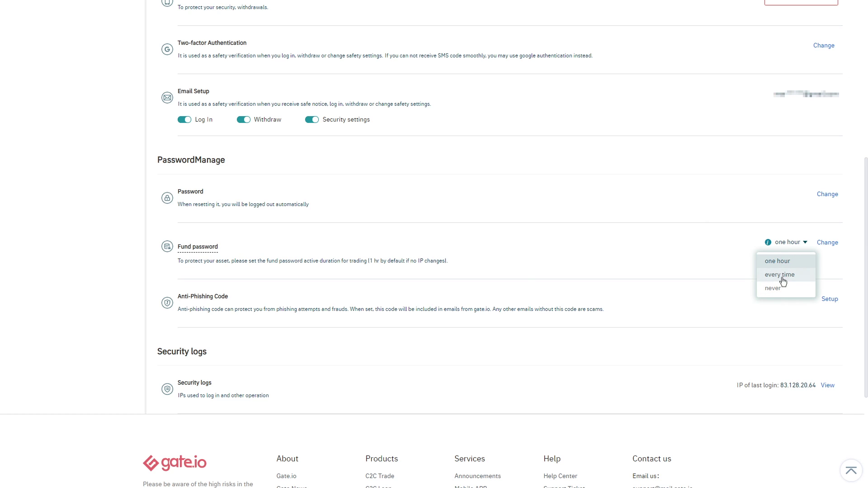
Step: Choose Change next to Fund password to start changing it
click(827, 243)
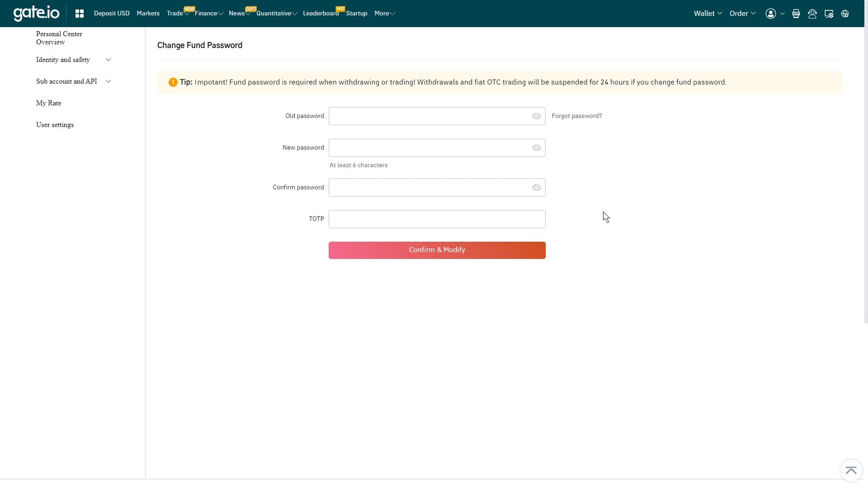
Step: Use 'Forgot password?' beside Old password to request a fund password reset by mail
click(577, 121)
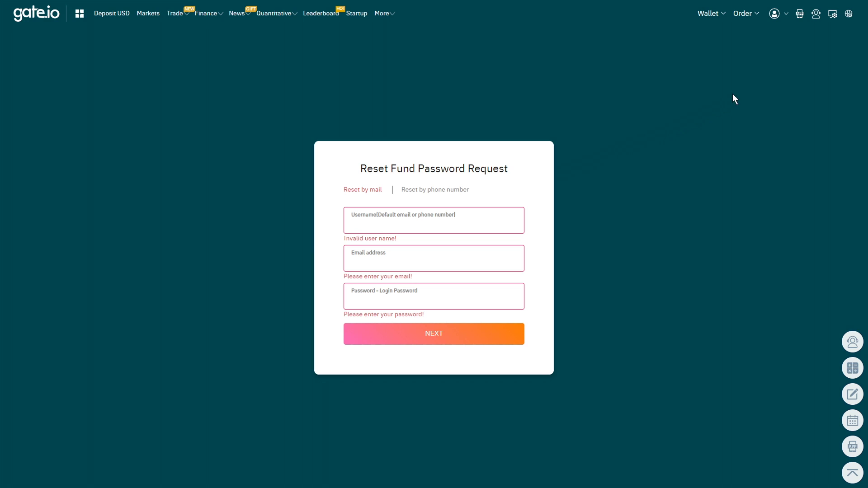
mouse_move(771, 13)
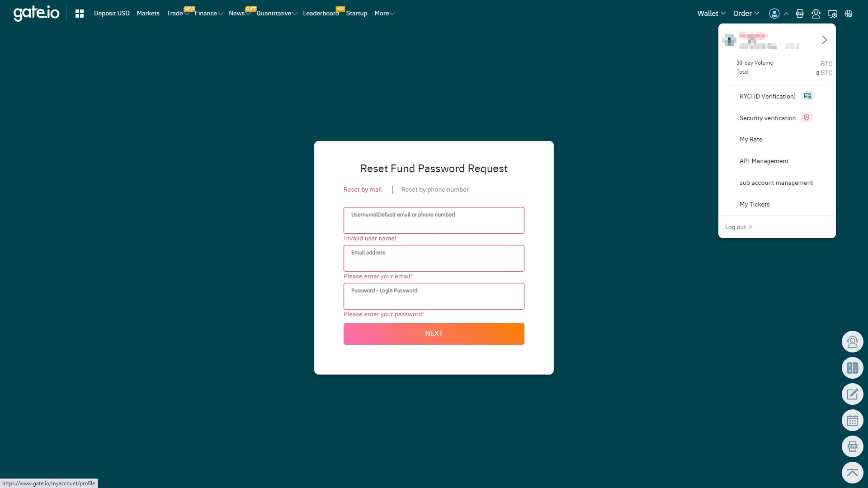
Step: Fill the reset request's Username field from the autofill entry
click(431, 230)
text(@gmail.com)
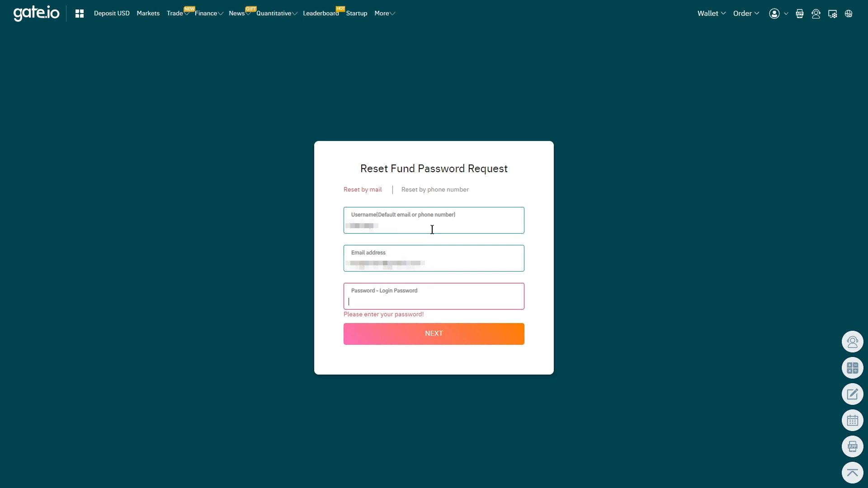
text(***)
Step: Submit the completed fund password reset request with NEXT
click(409, 334)
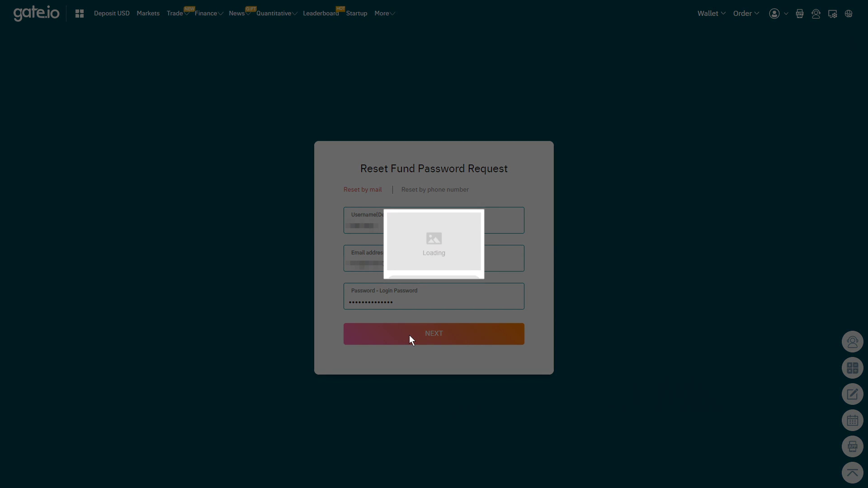